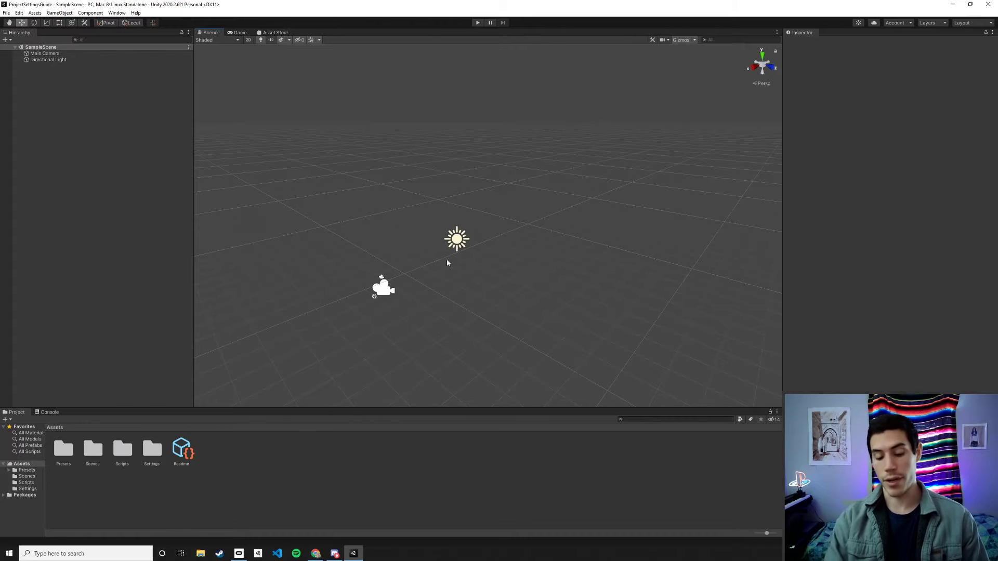
Switch the build target to Android with ASTC compression and dock Project Settings beside the Inspector
{"action": "key", "text": "ctrl+shift+b"}
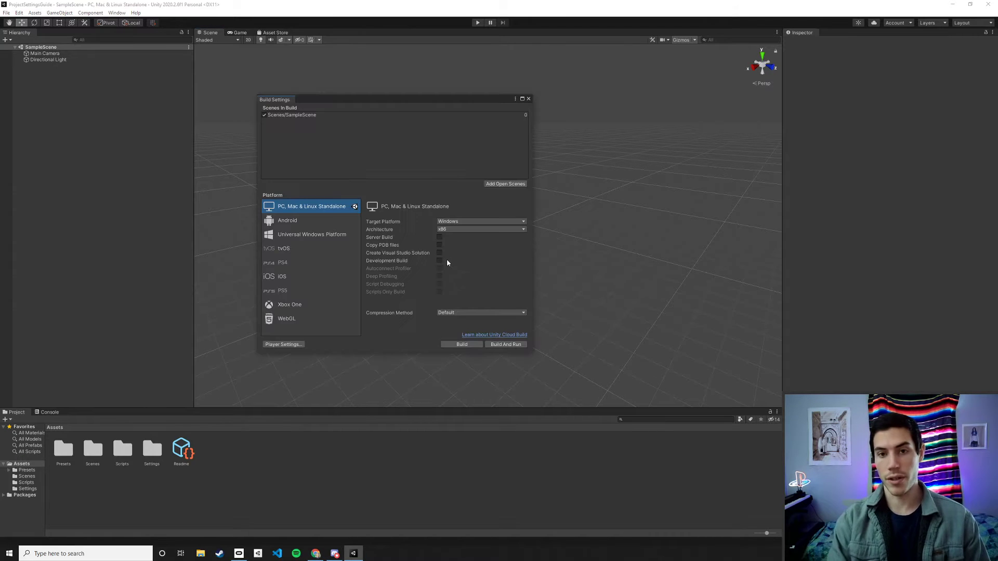
{"action": "left_click", "coordinate": [314, 222]}
{"action": "left_click", "coordinate": [461, 345]}
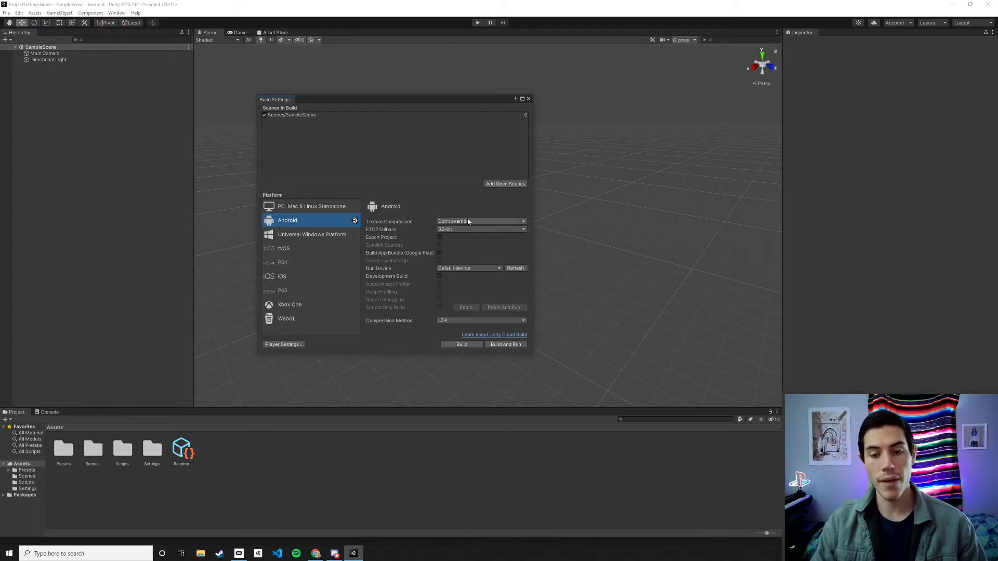
{"action": "left_click", "coordinate": [482, 223]}
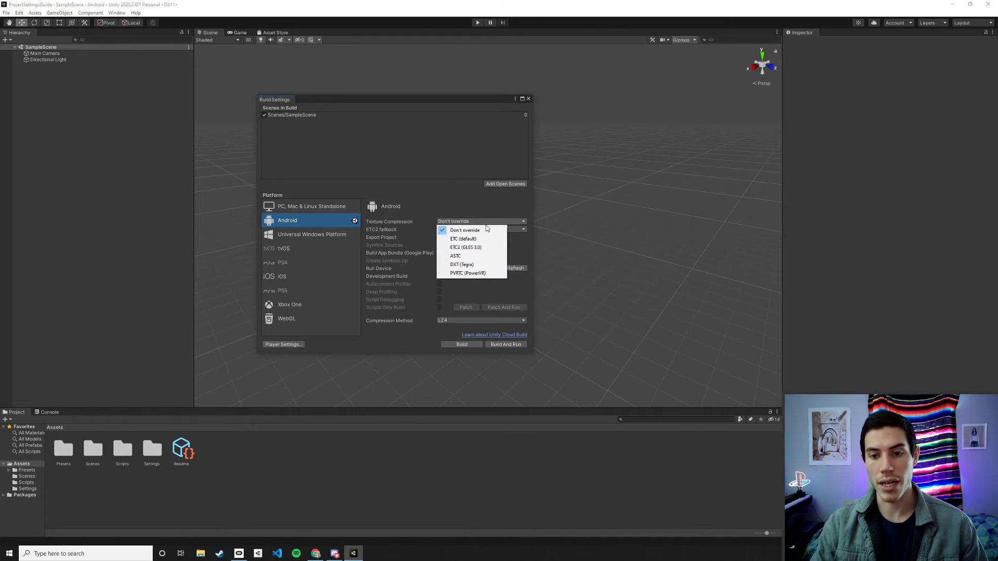
{"action": "left_click", "coordinate": [470, 257]}
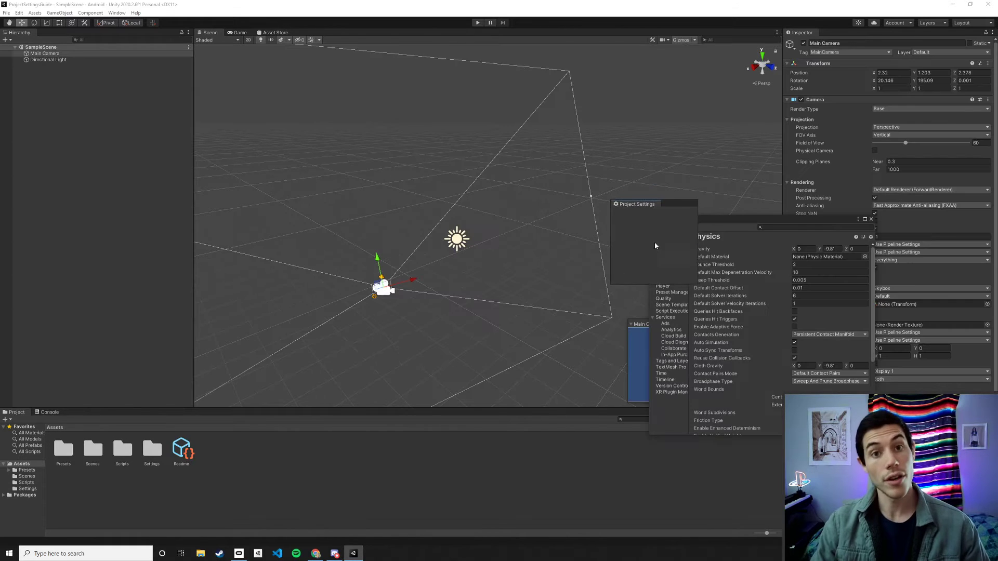
{"action": "left_click_drag", "start_coordinate": [624, 205], "coordinate": [853, 41]}
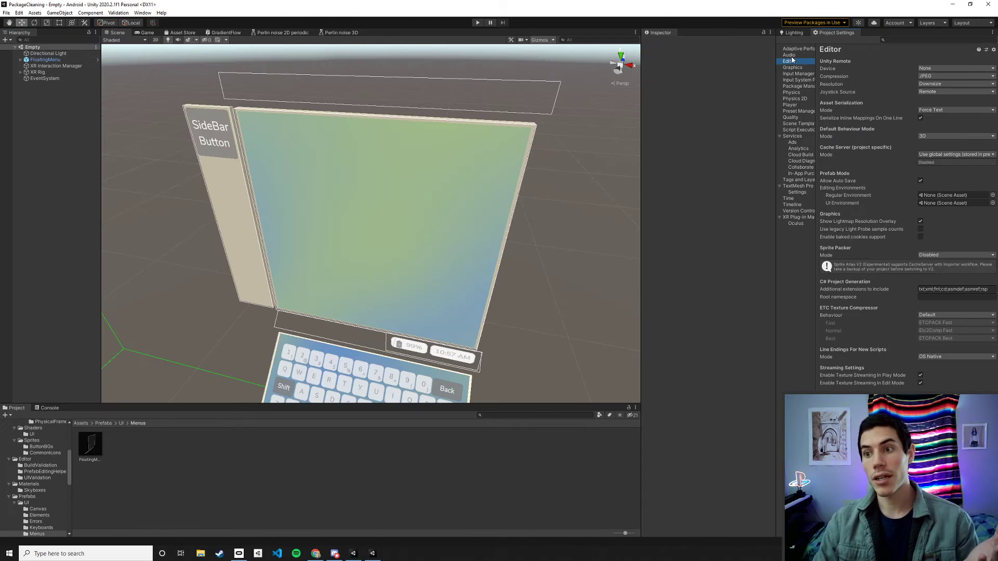
On the Audio settings page, set Spatializer Plugin to OculusSpatializer
{"action": "left_click", "coordinate": [791, 56]}
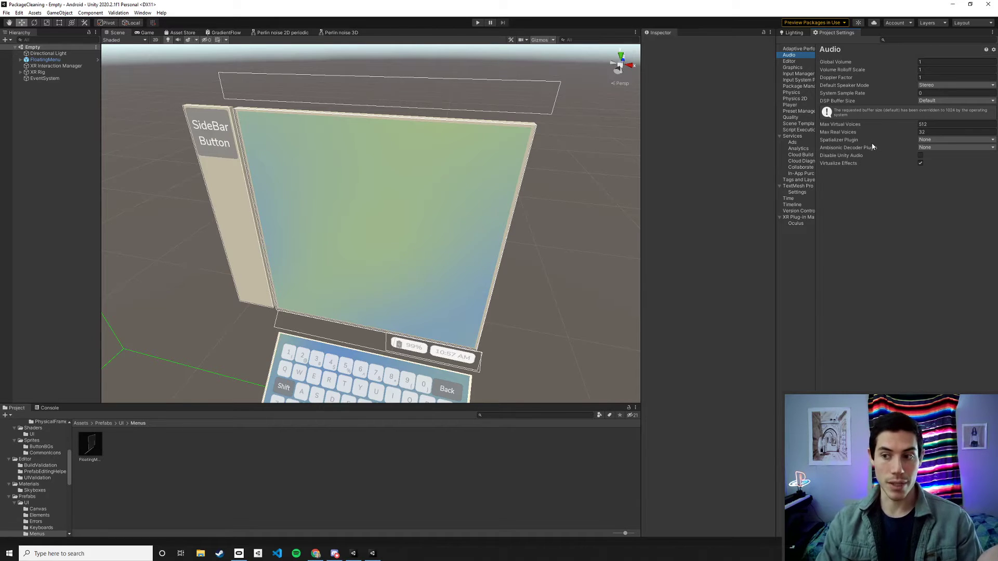
{"action": "left_click", "coordinate": [927, 140]}
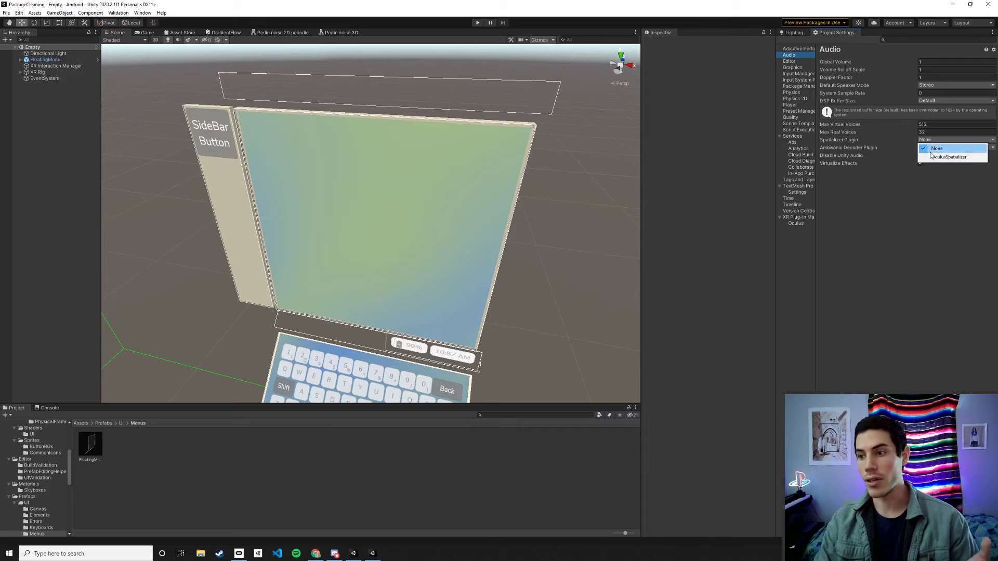
{"action": "left_click", "coordinate": [935, 155]}
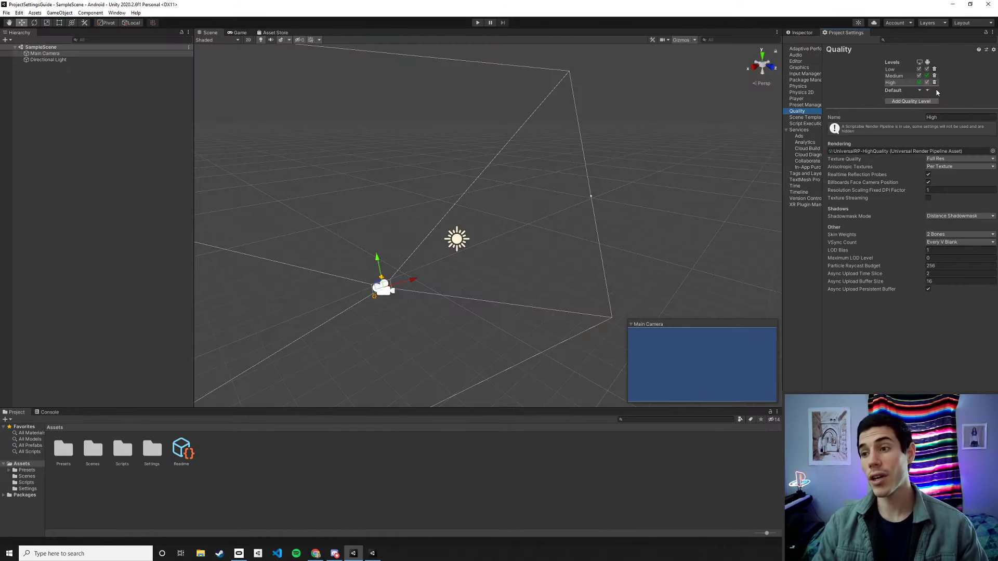
Delete the High and Low quality levels and set VSync Count to Don't Sync
{"action": "left_click", "coordinate": [935, 83]}
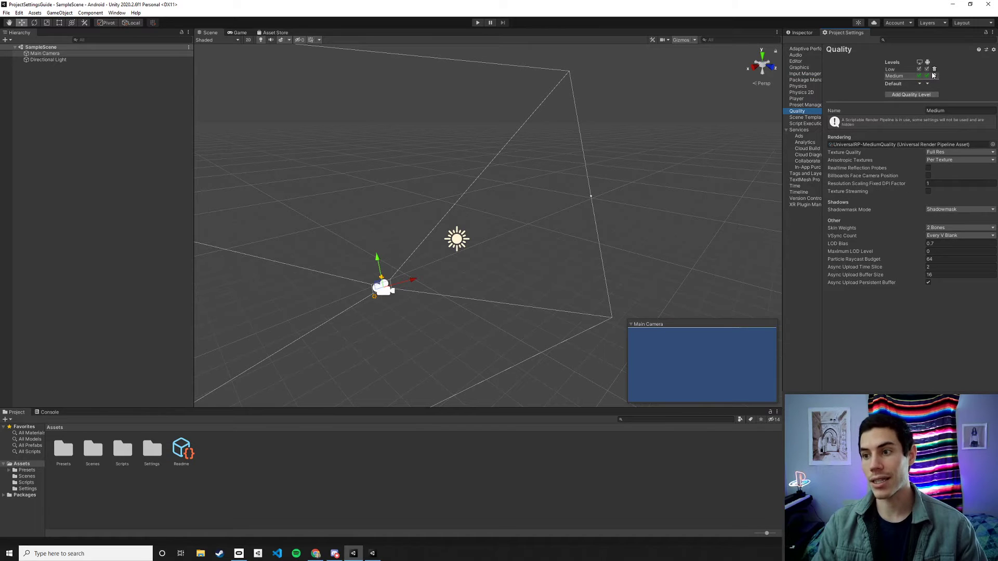
{"action": "left_click", "coordinate": [934, 68]}
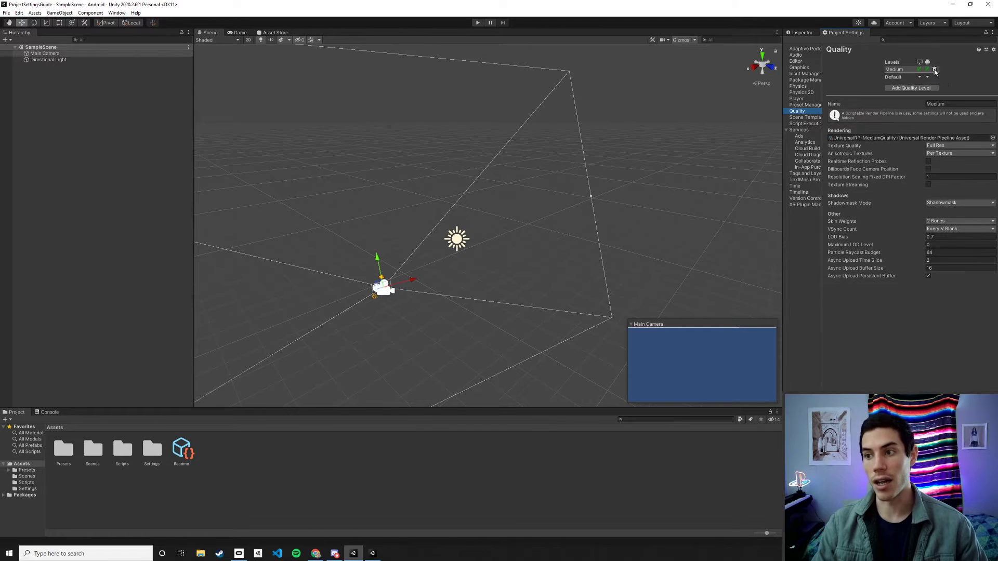
{"action": "left_click", "coordinate": [948, 230]}
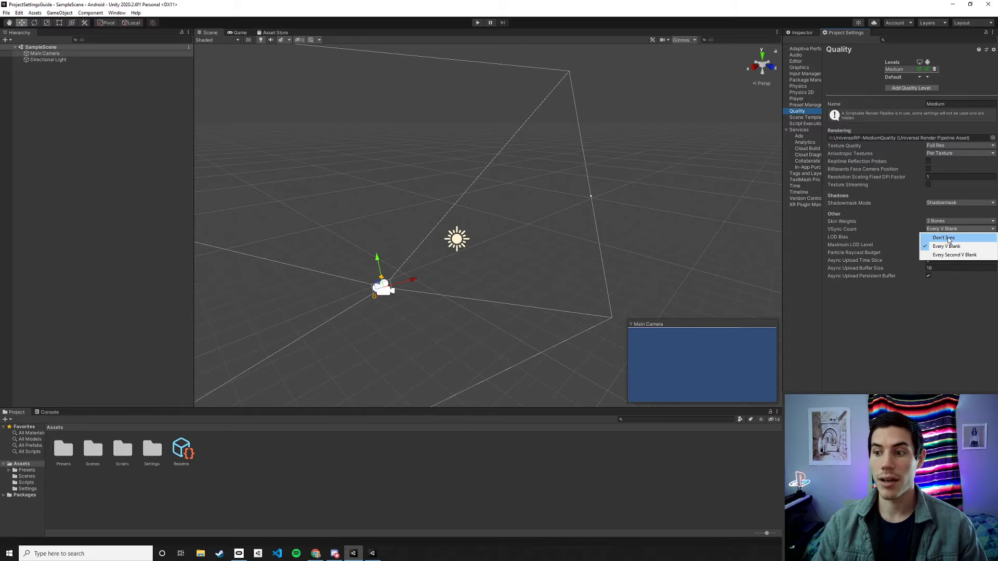
{"action": "left_click", "coordinate": [948, 238]}
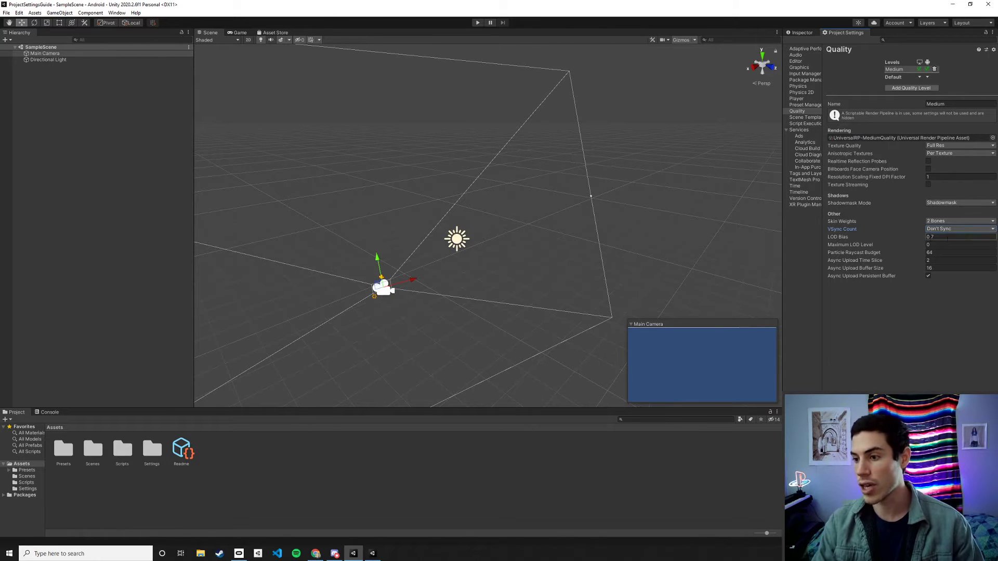
{"action": "left_click", "coordinate": [799, 67]}
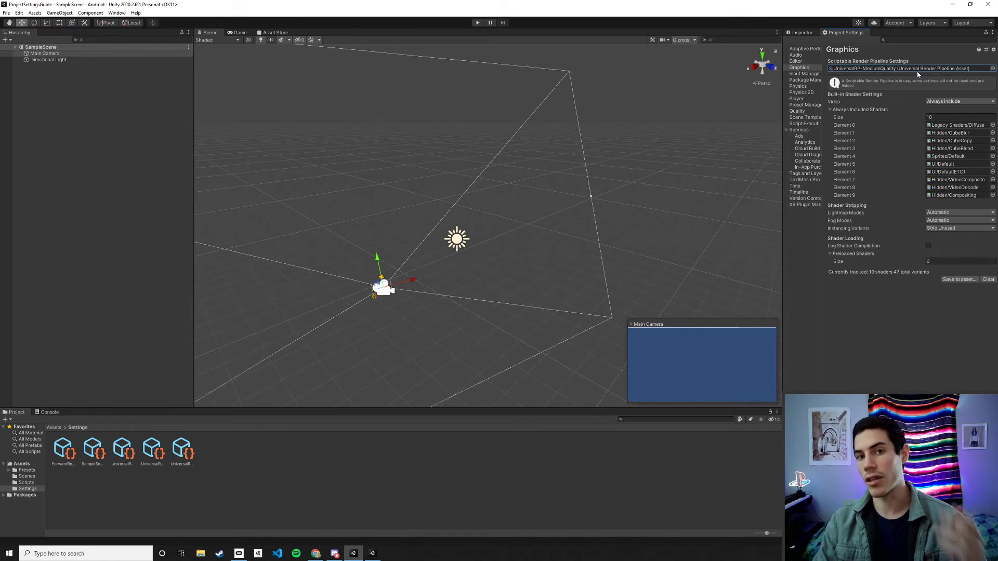
Review the Quality and TextMesh Pro pages, then open Window > Package Manager
{"action": "left_click", "coordinate": [804, 112]}
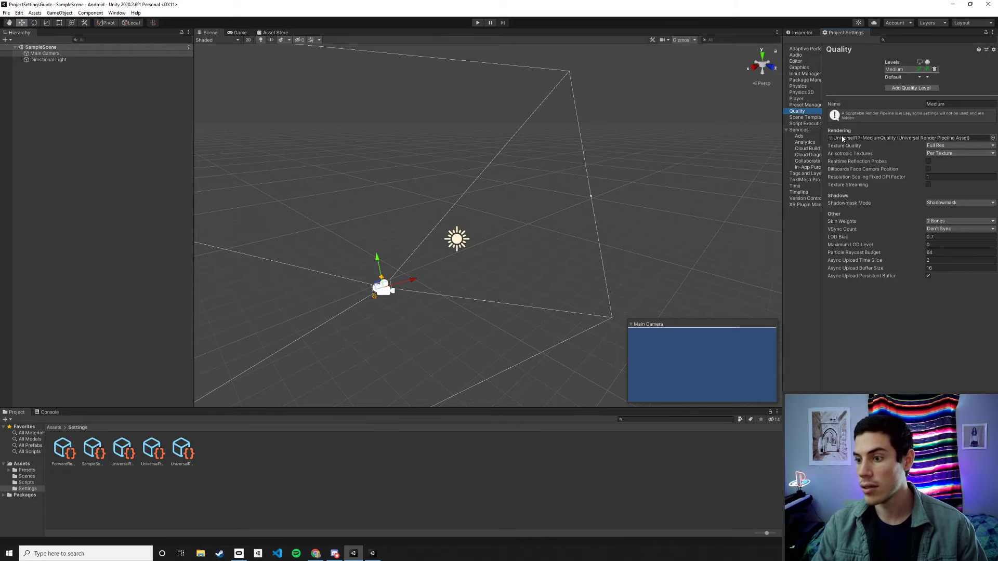
{"action": "left_click", "coordinate": [804, 180]}
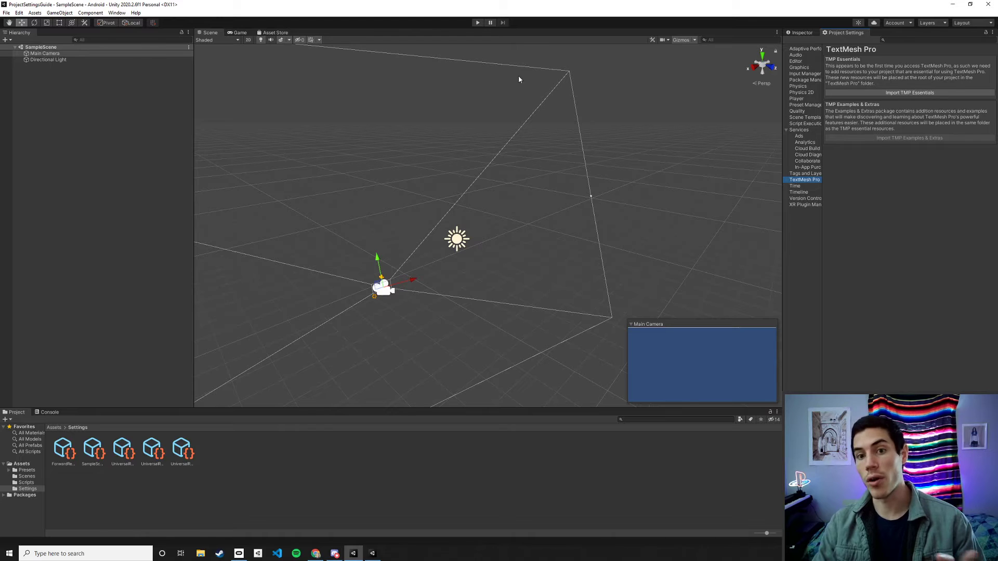
{"action": "left_click", "coordinate": [117, 13]}
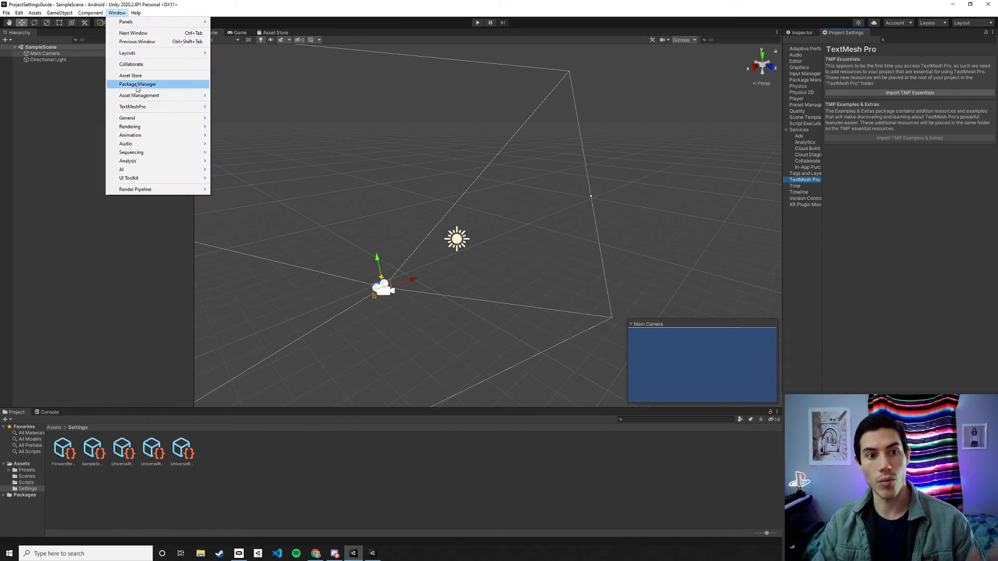
{"action": "left_click", "coordinate": [156, 84]}
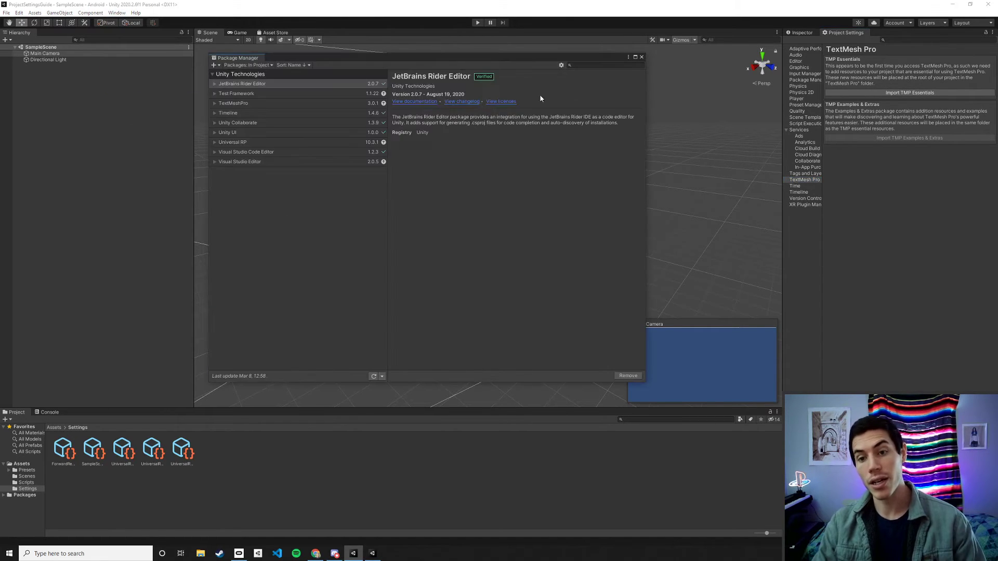
In Player settings, set Company Name to Sol5 and Version to 1, then view Android Resolution and Presentation
{"action": "left_click", "coordinate": [641, 57]}
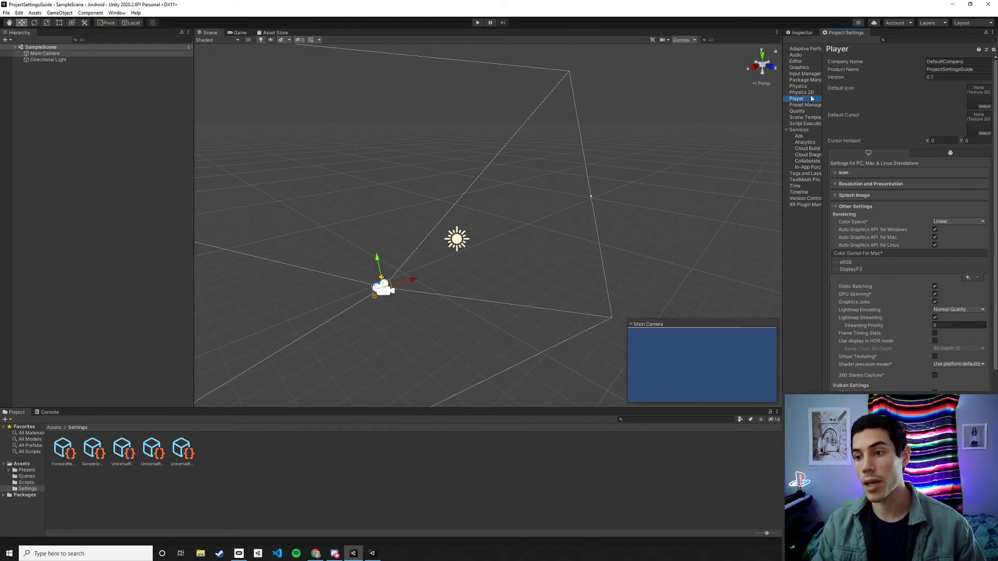
{"action": "left_click", "coordinate": [968, 62]}
{"action": "type", "text": "Sol5"}
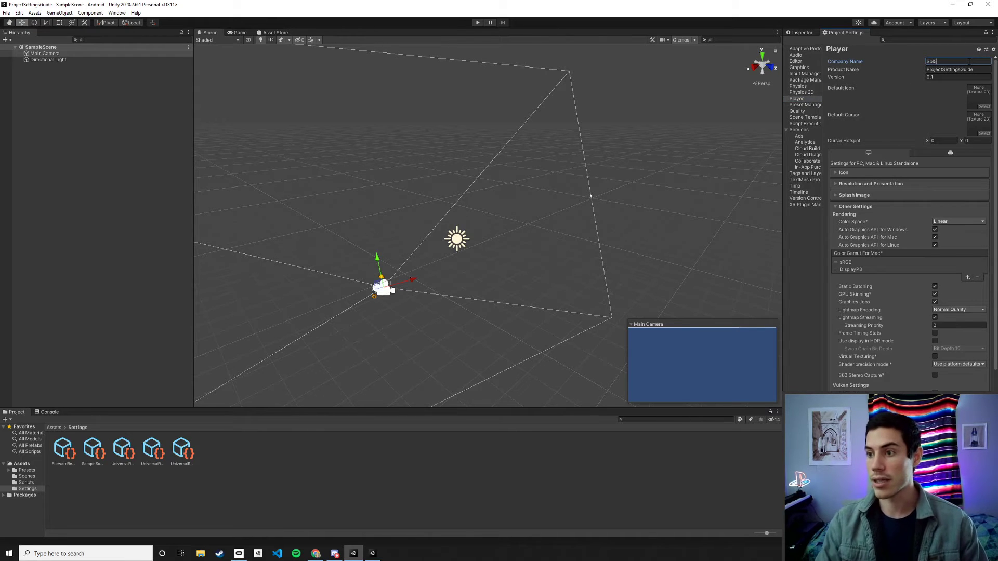
{"action": "left_click", "coordinate": [954, 76]}
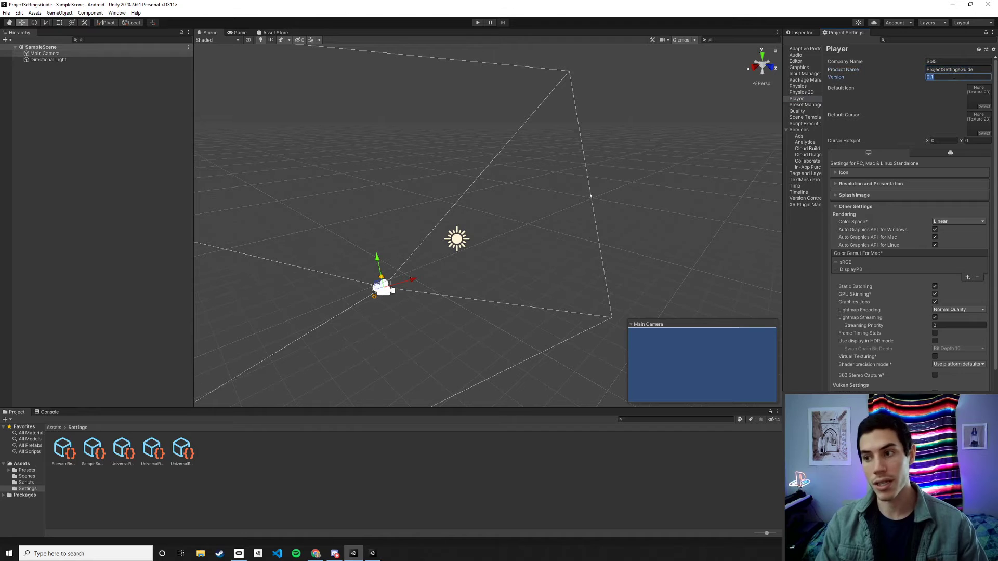
{"action": "type", "text": "1"}
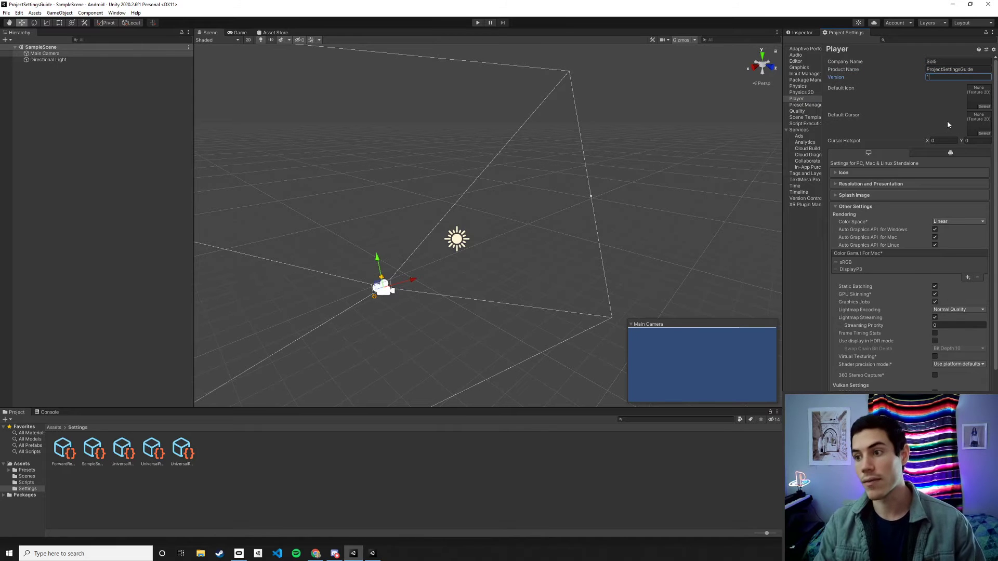
{"action": "left_click", "coordinate": [950, 153]}
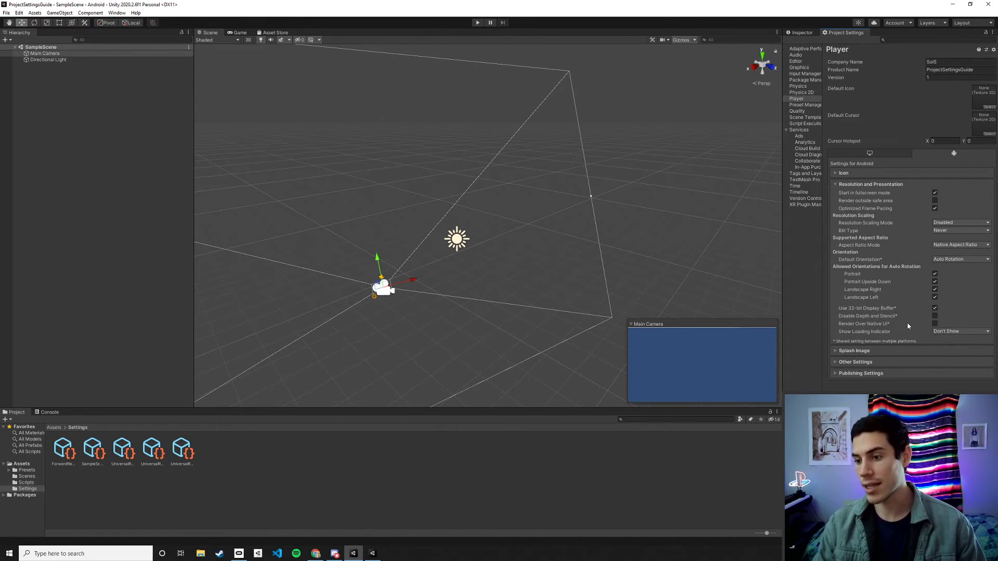
{"action": "mouse_move", "coordinate": [908, 326]}
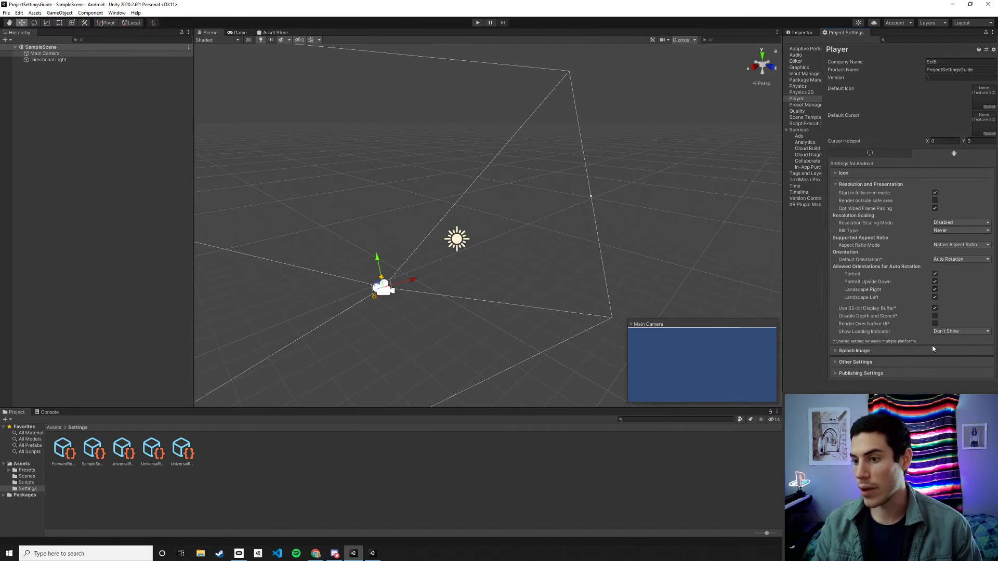
In Other Settings, keep colour space Linear and set minimum API level to Android 6.0 Marshmallow
{"action": "left_click", "coordinate": [883, 361]}
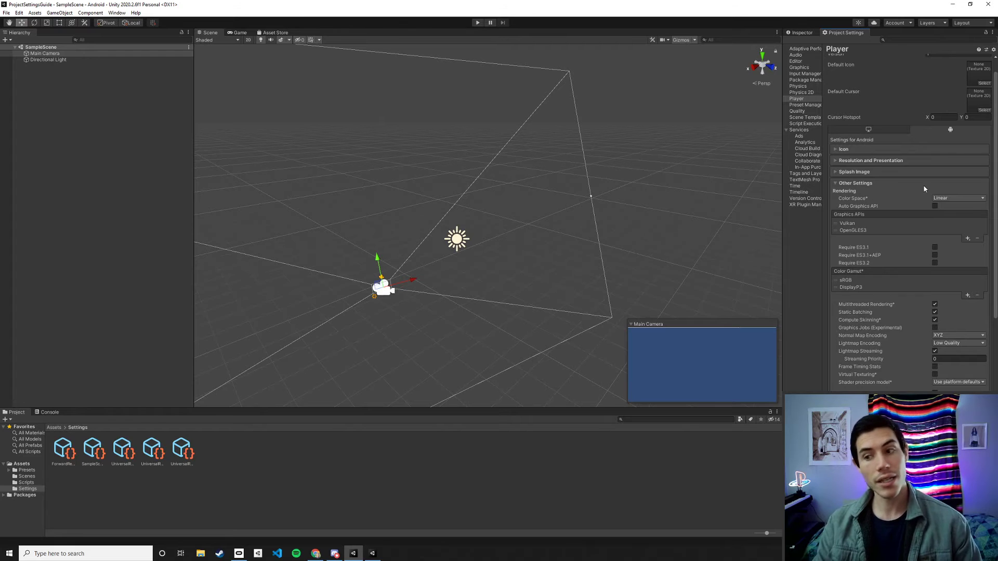
{"action": "left_click", "coordinate": [952, 198]}
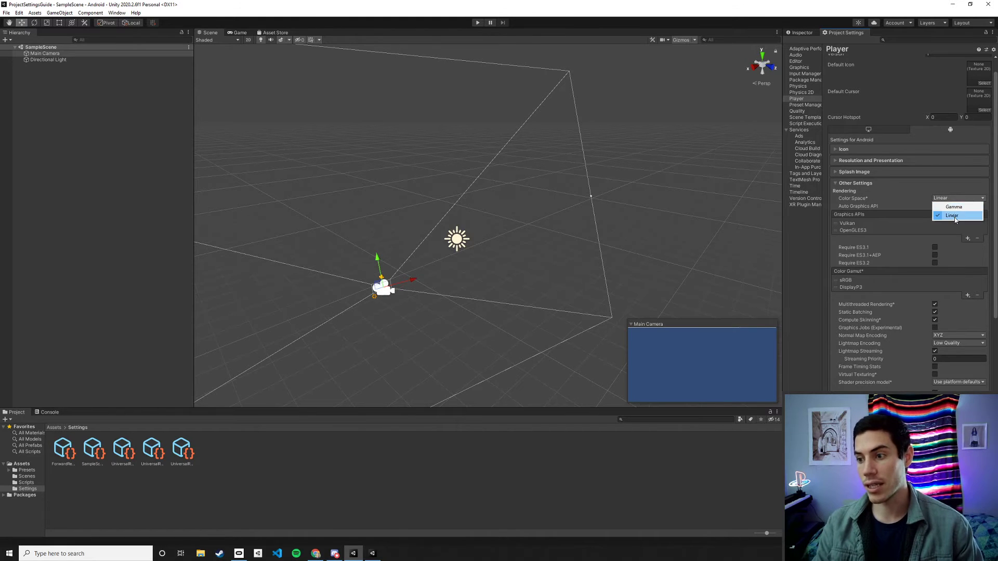
{"action": "left_click", "coordinate": [952, 189]}
{"action": "scroll", "coordinate": [921, 297], "scroll_direction": "down", "scroll_amount": 5}
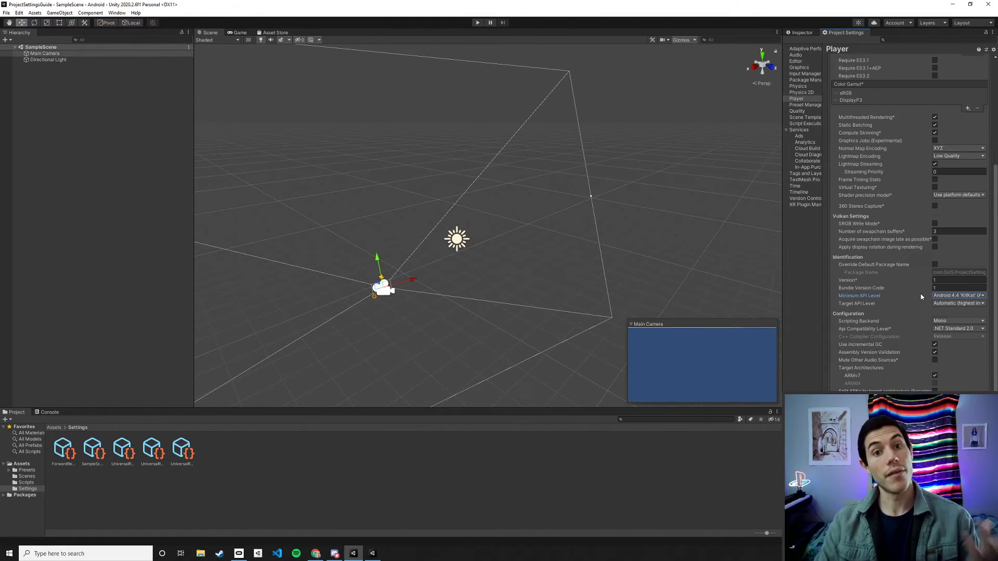
{"action": "left_click", "coordinate": [953, 297]}
{"action": "left_click", "coordinate": [941, 339]}
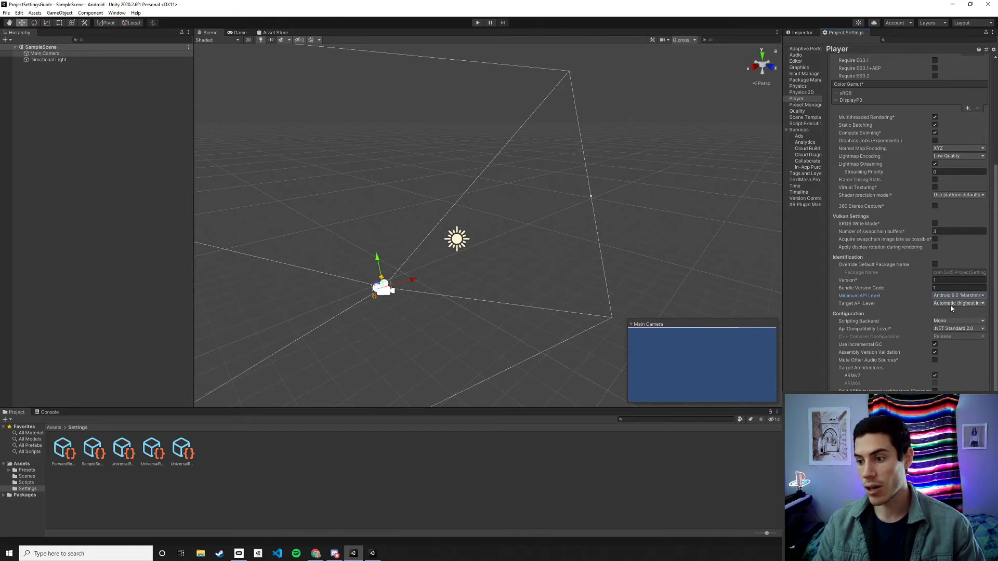
Set Scripting Backend to IL2CPP, add ARM64 and untick ARMv7 in Target Architectures
{"action": "scroll", "coordinate": [951, 318], "scroll_direction": "down", "scroll_amount": 3}
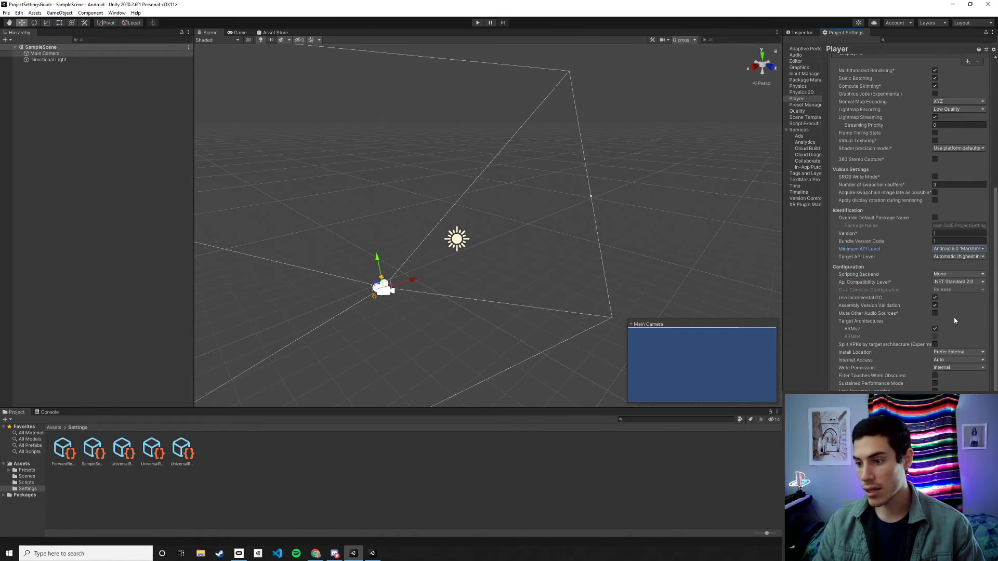
{"action": "left_click", "coordinate": [946, 275]}
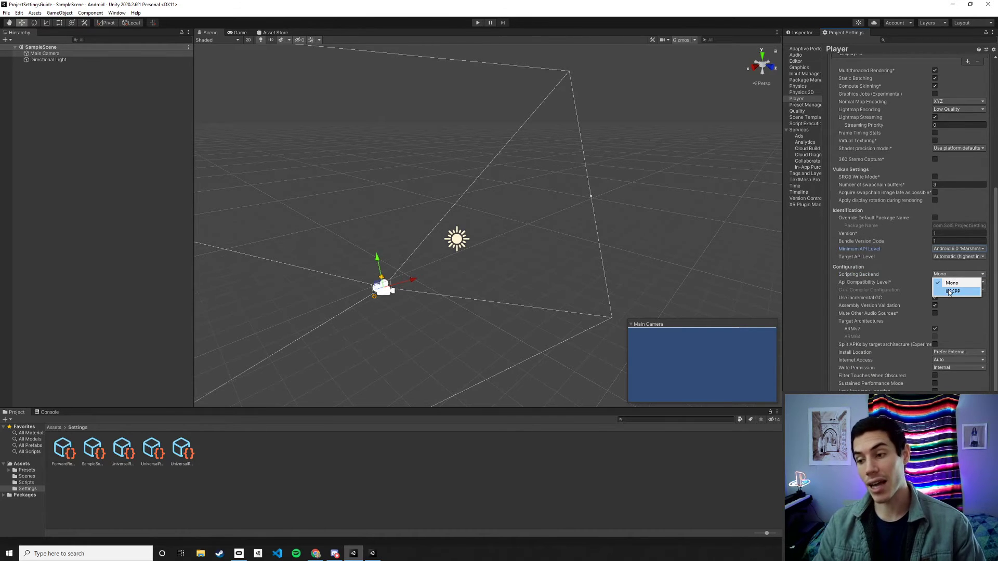
{"action": "left_click", "coordinate": [949, 291]}
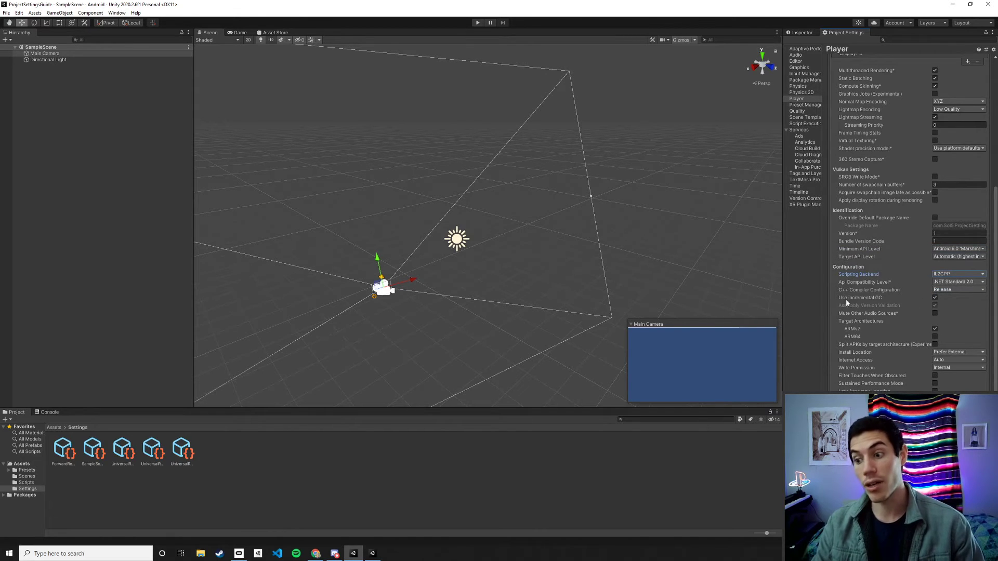
{"action": "left_click", "coordinate": [934, 337]}
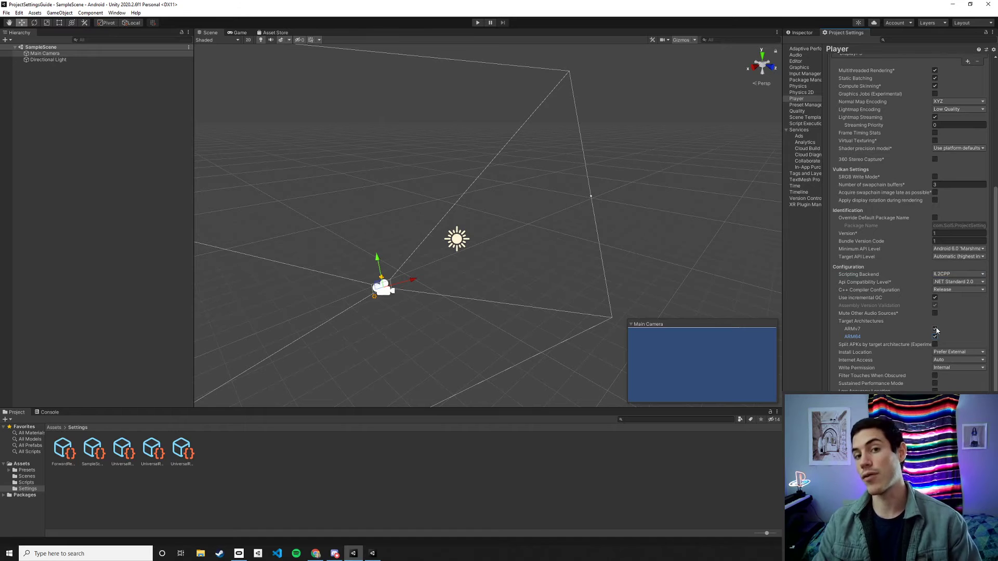
{"action": "left_click", "coordinate": [935, 329]}
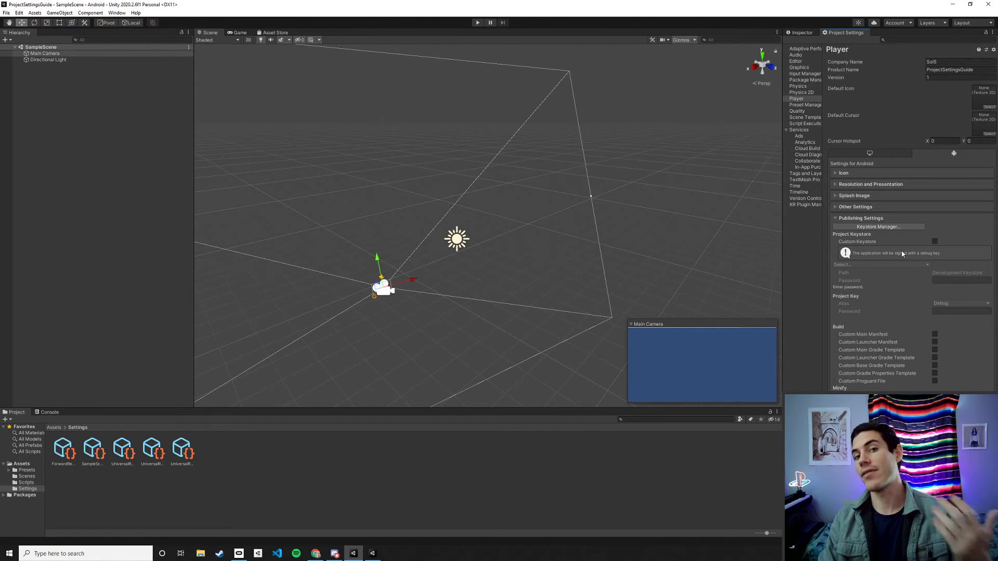
Create a new keystore named user.keystore inside a newly made Builds project folder
{"action": "left_click", "coordinate": [862, 227]}
{"action": "left_click", "coordinate": [83, 51]}
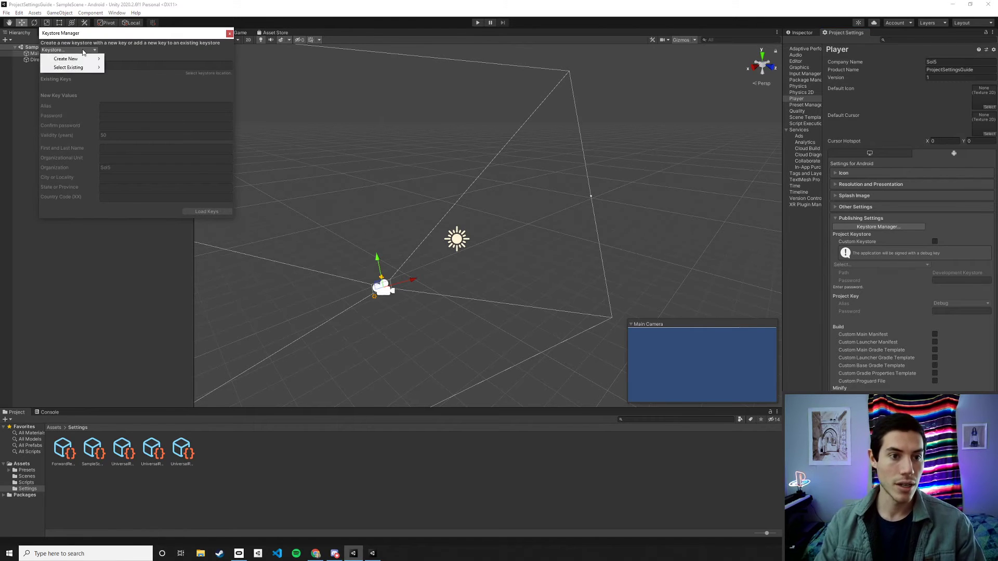
{"action": "mouse_move", "coordinate": [78, 59]}
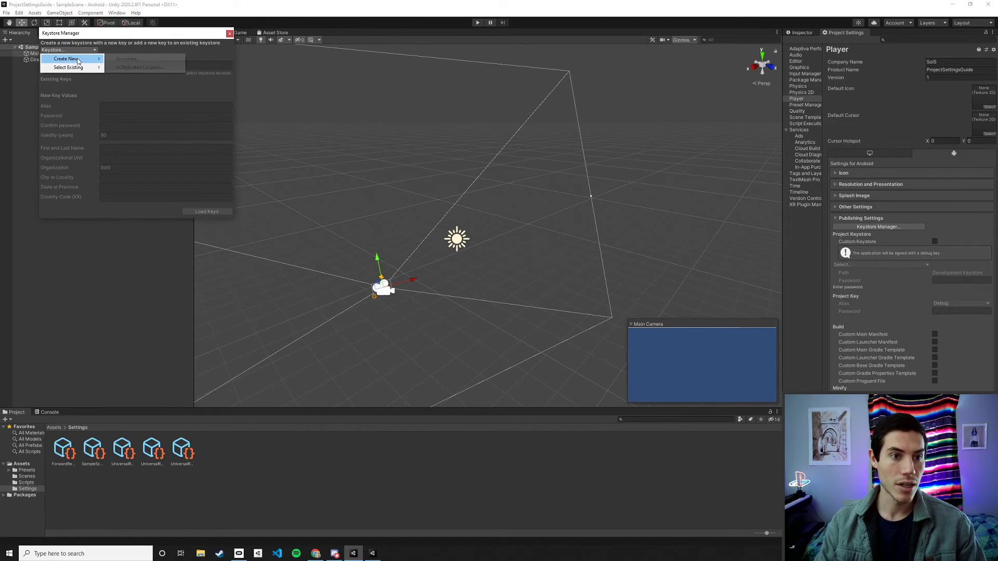
{"action": "left_click", "coordinate": [129, 68]}
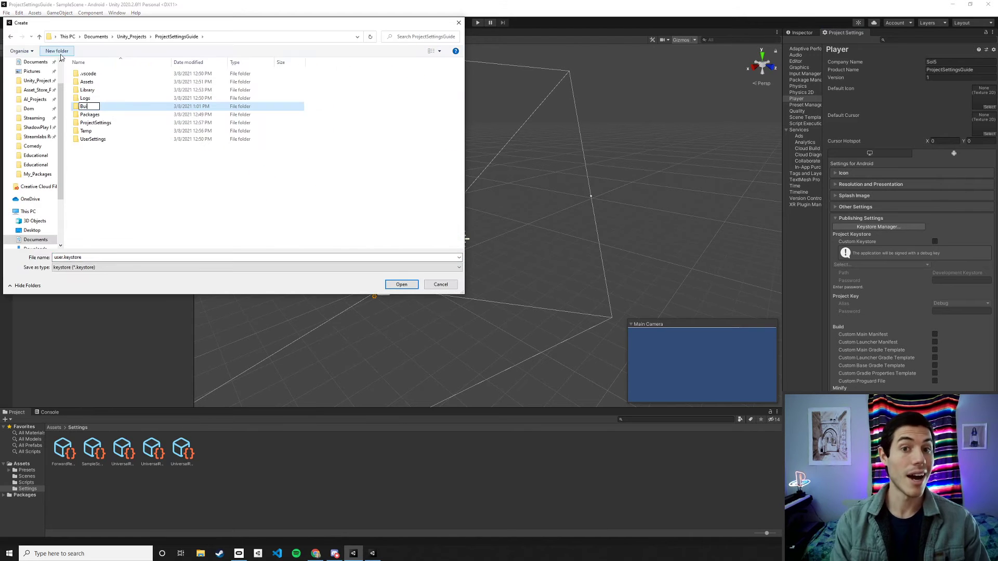
{"action": "type", "text": "ds"}
{"action": "key", "text": "Return"}
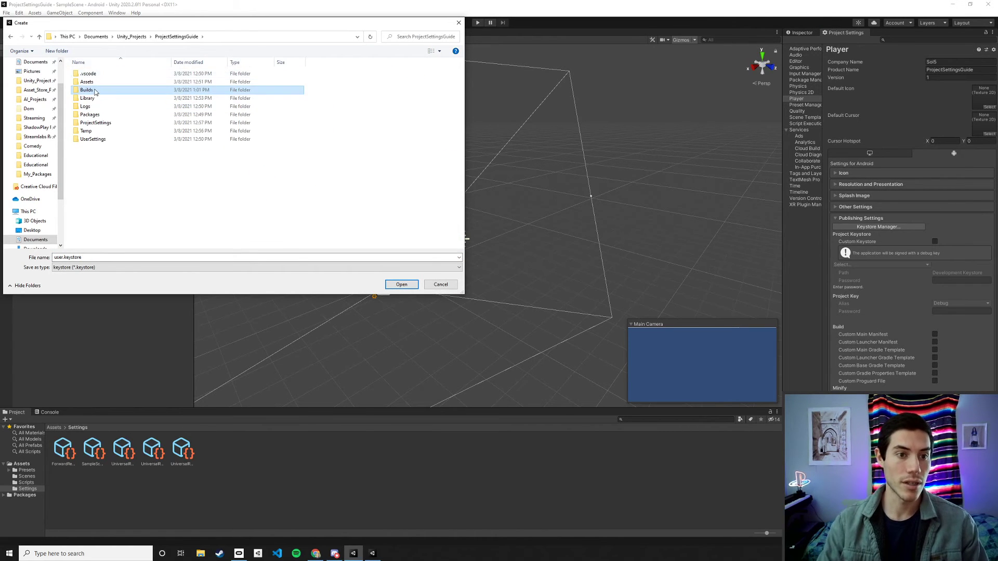
{"action": "double_click", "coordinate": [99, 90]}
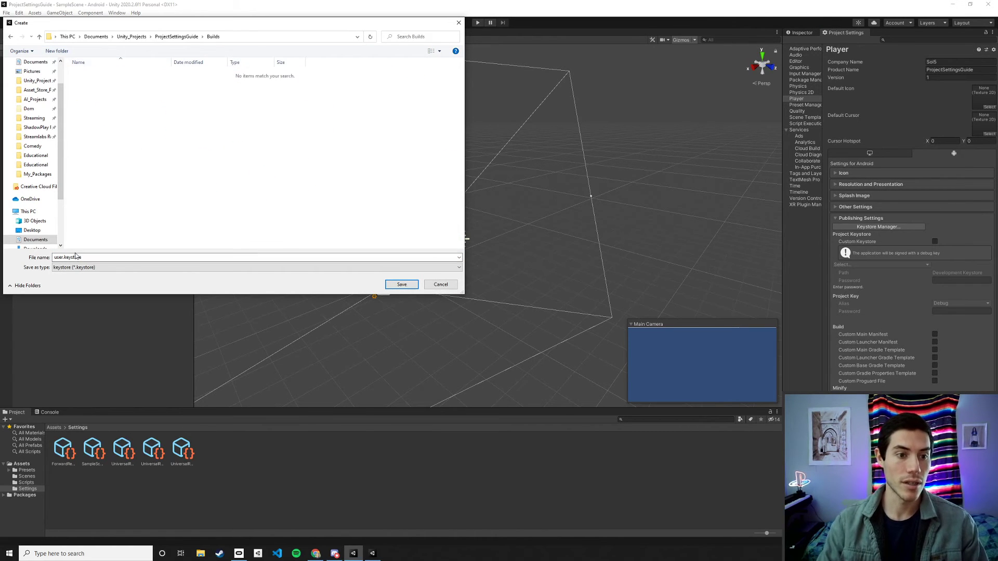
{"action": "left_click", "coordinate": [398, 284]}
Enter and confirm the keystore password, alias the key 'release', and enter and confirm its password
{"action": "left_click", "coordinate": [115, 66]}
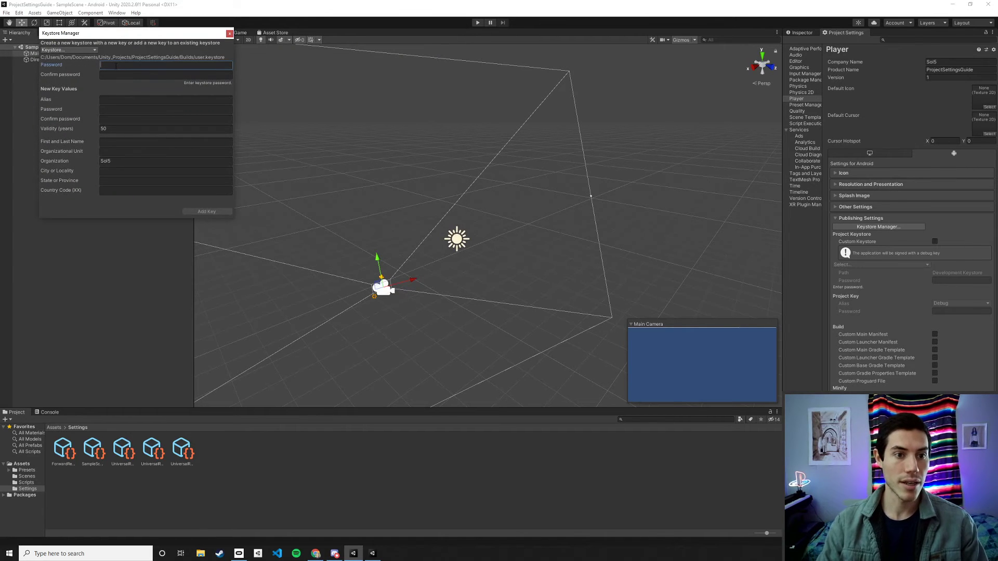
{"action": "type", "text": "*********"}
{"action": "key", "text": "Tab"}
{"action": "type", "text": "*********"}
{"action": "left_click", "coordinate": [110, 98]}
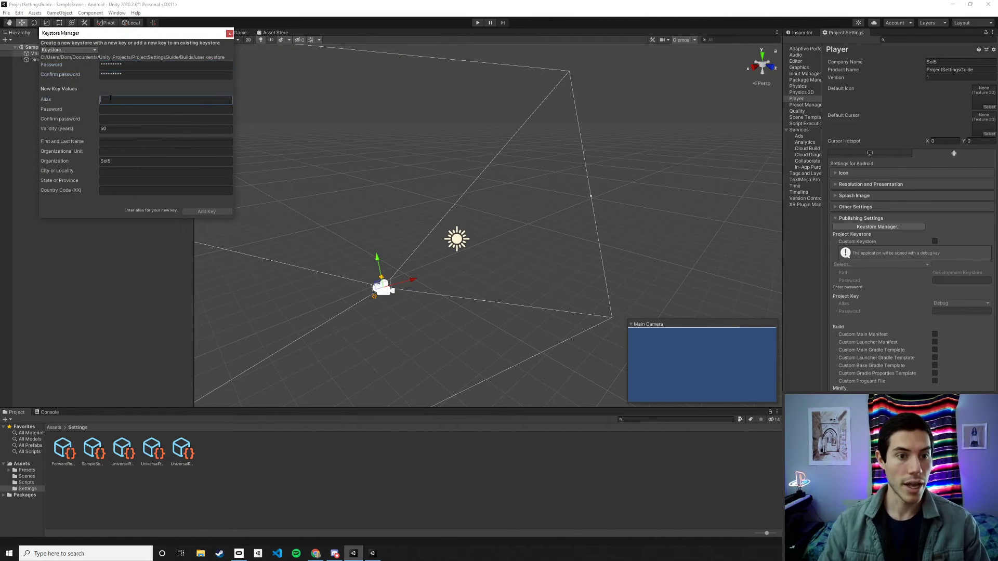
{"action": "type", "text": "release"}
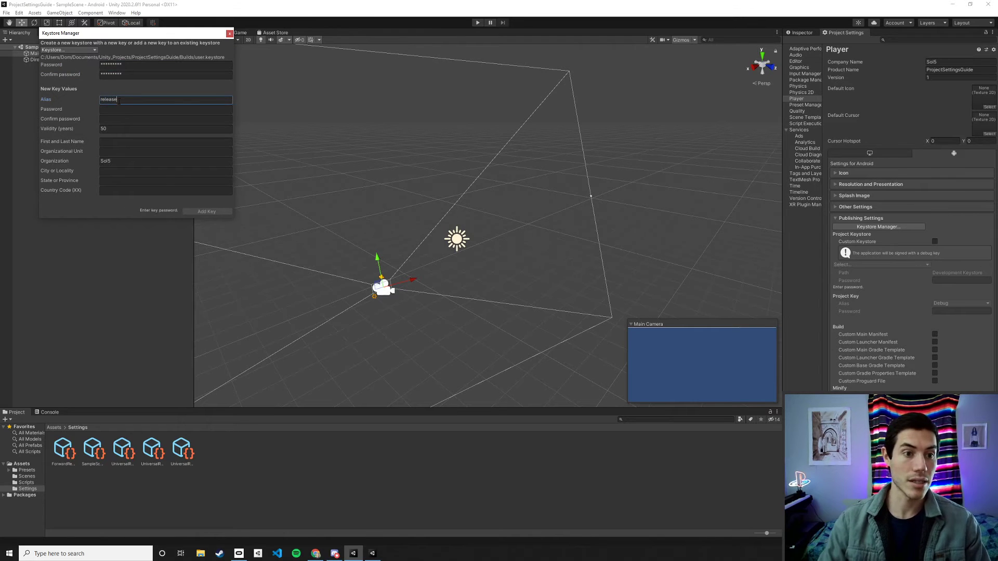
{"action": "left_click", "coordinate": [109, 110]}
{"action": "type", "text": "******"}
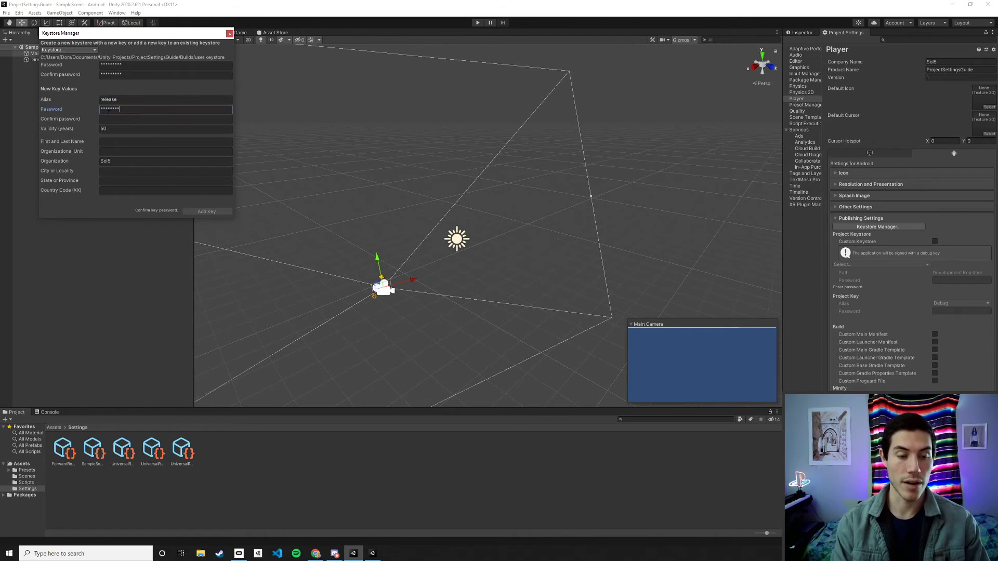
{"action": "key", "text": "Tab"}
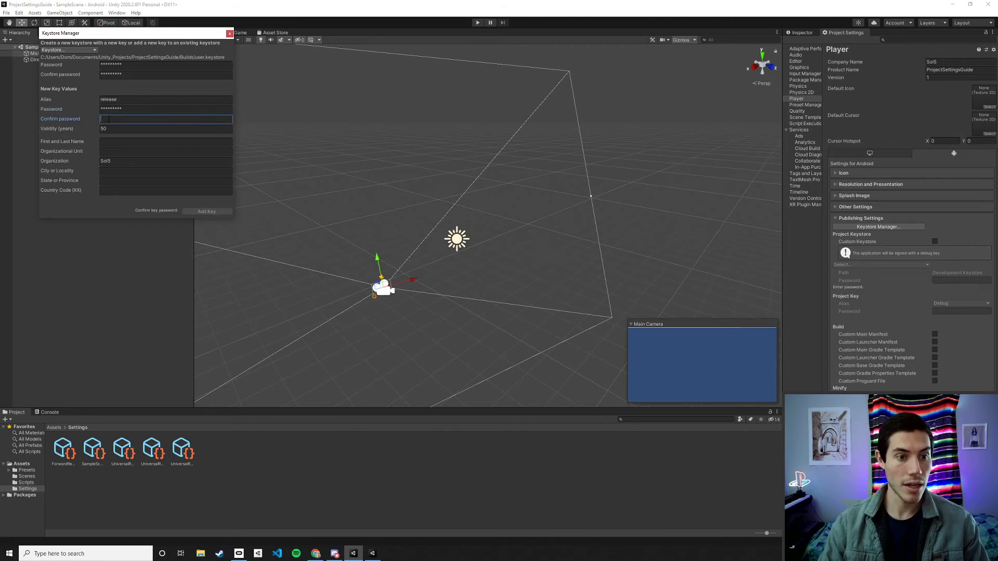
{"action": "type", "text": "*********"}
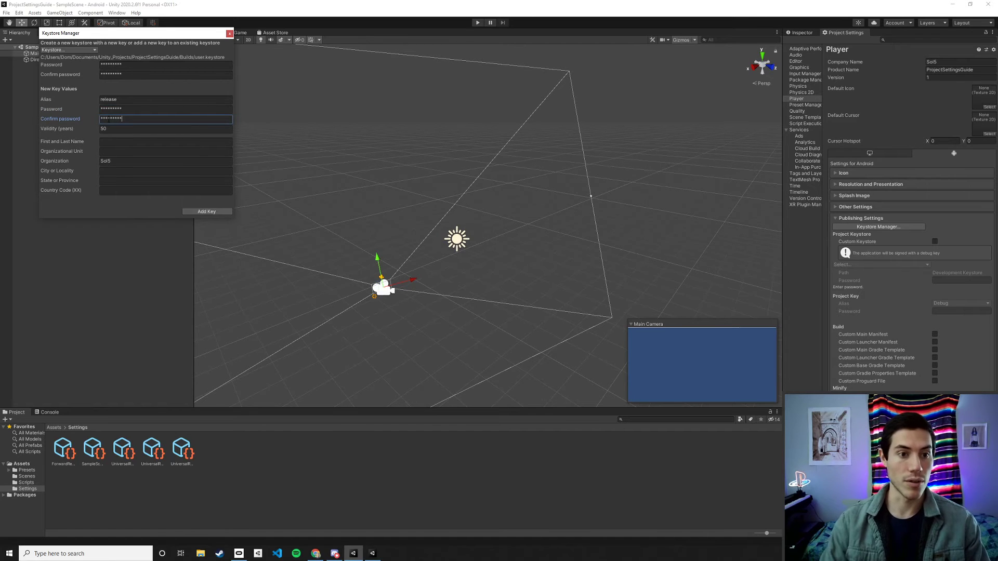
{"action": "key", "text": "Tab"}
Fill in the owner's full name, organization Sol5, city Atlanta and state Georgia, then add the key
{"action": "left_click", "coordinate": [123, 145]}
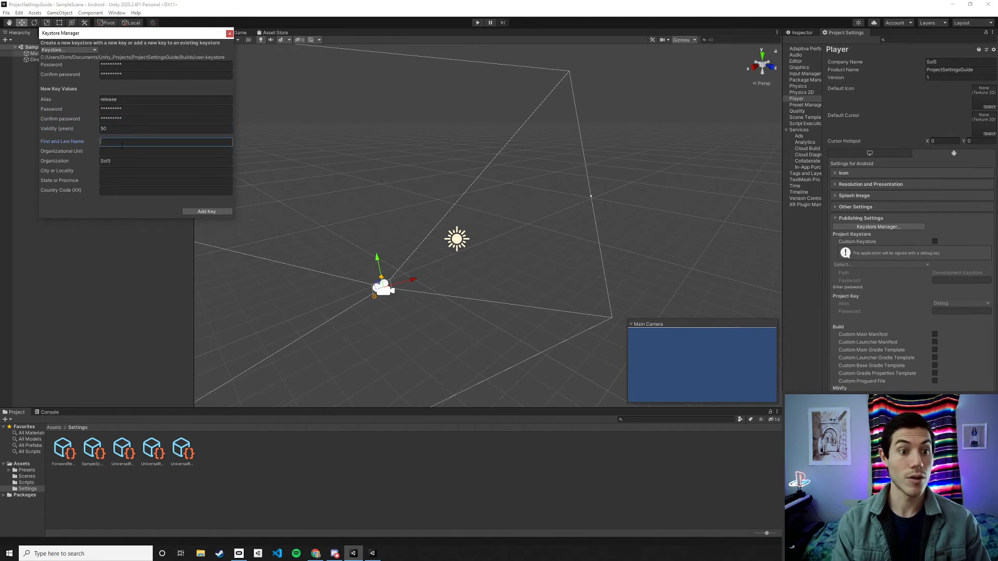
{"action": "type", "text": "Dom Schmitty"}
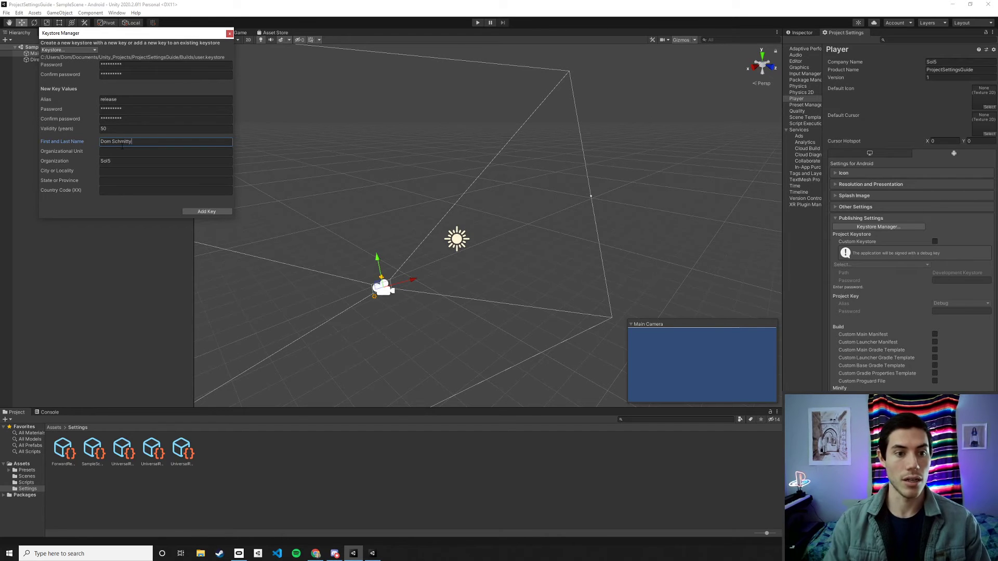
{"action": "left_click", "coordinate": [115, 152]}
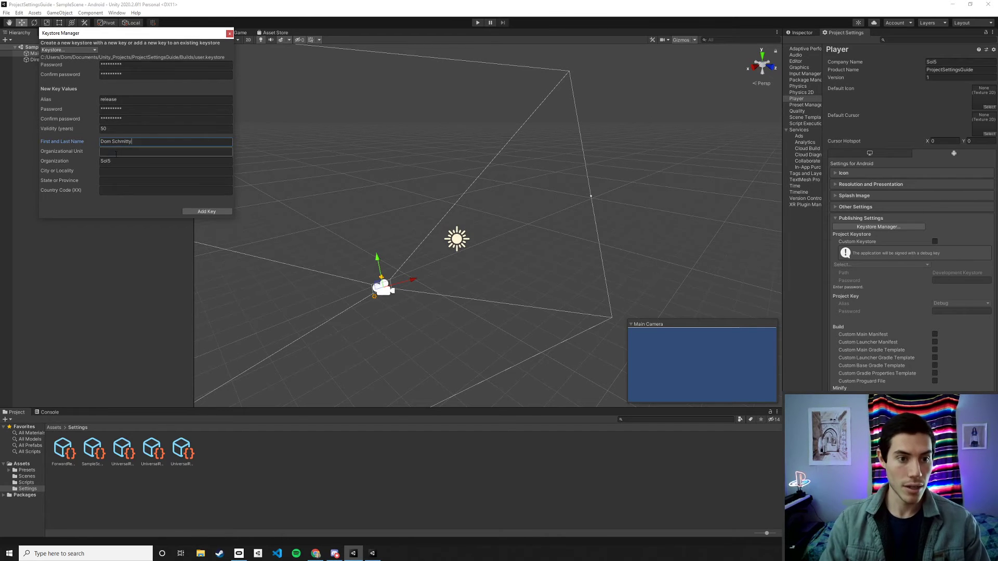
{"action": "key", "text": "Tab"}
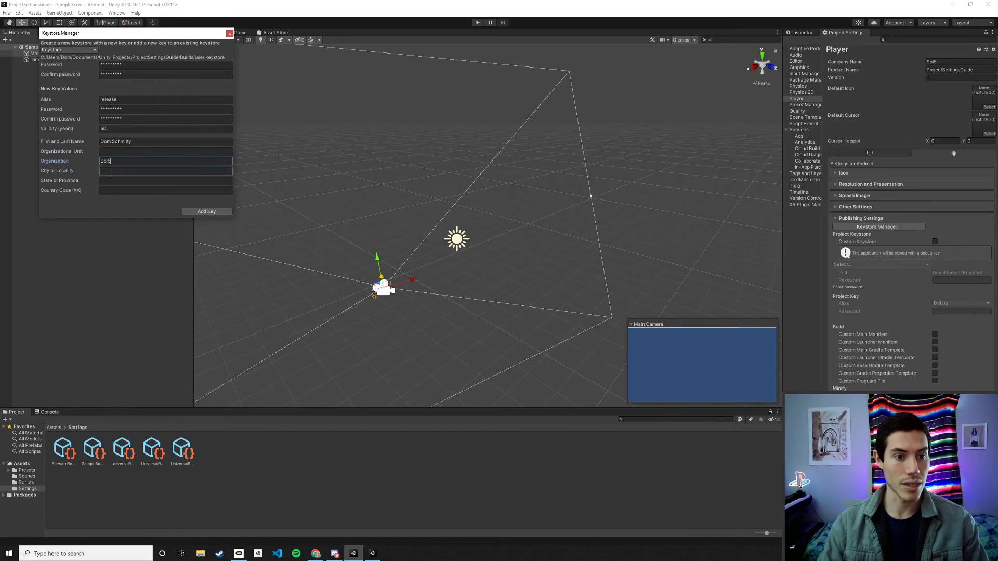
{"action": "key", "text": "Tab"}
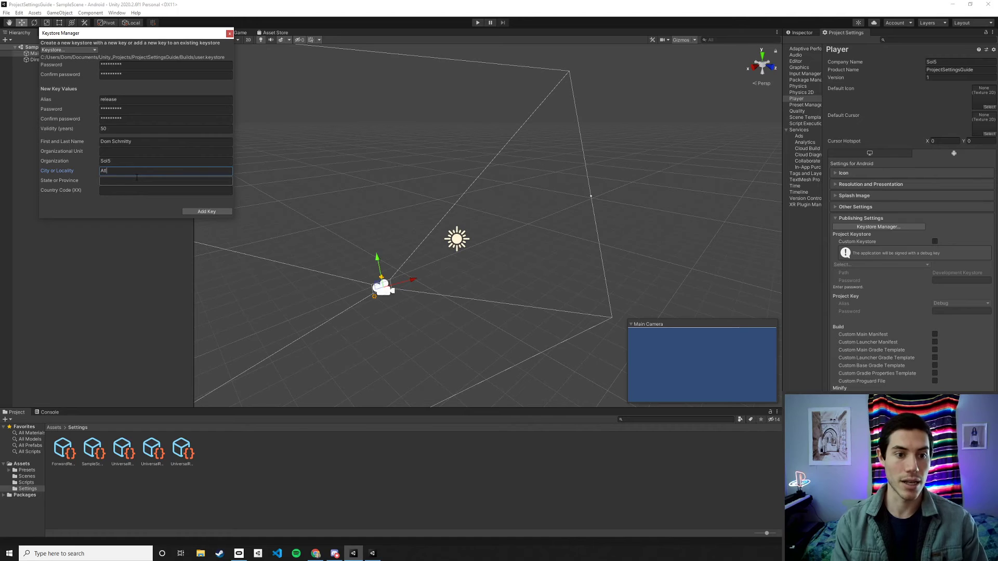
{"action": "type", "text": "Atlanta"}
{"action": "key", "text": "Tab"}
{"action": "type", "text": "Georgia"}
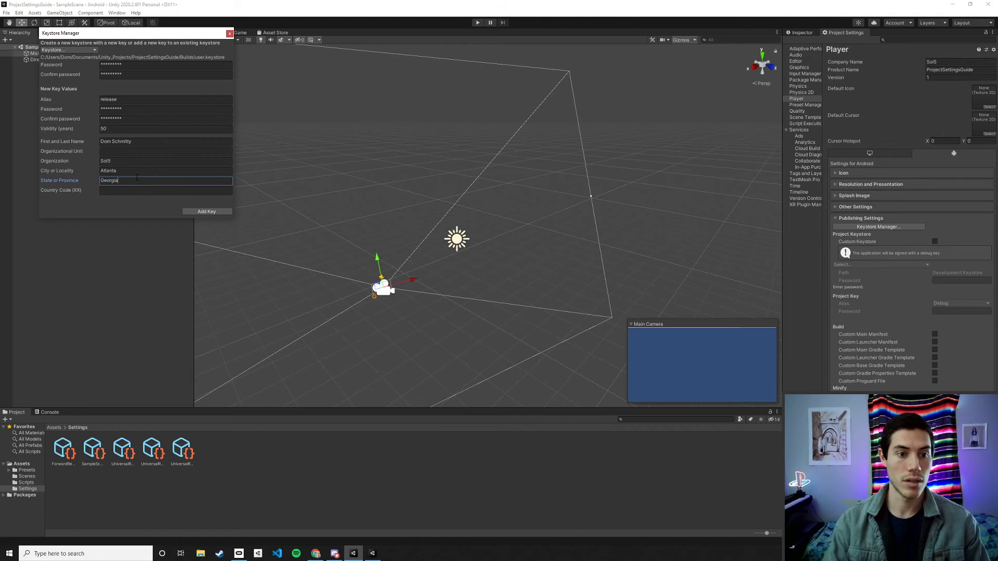
{"action": "left_click", "coordinate": [203, 212]}
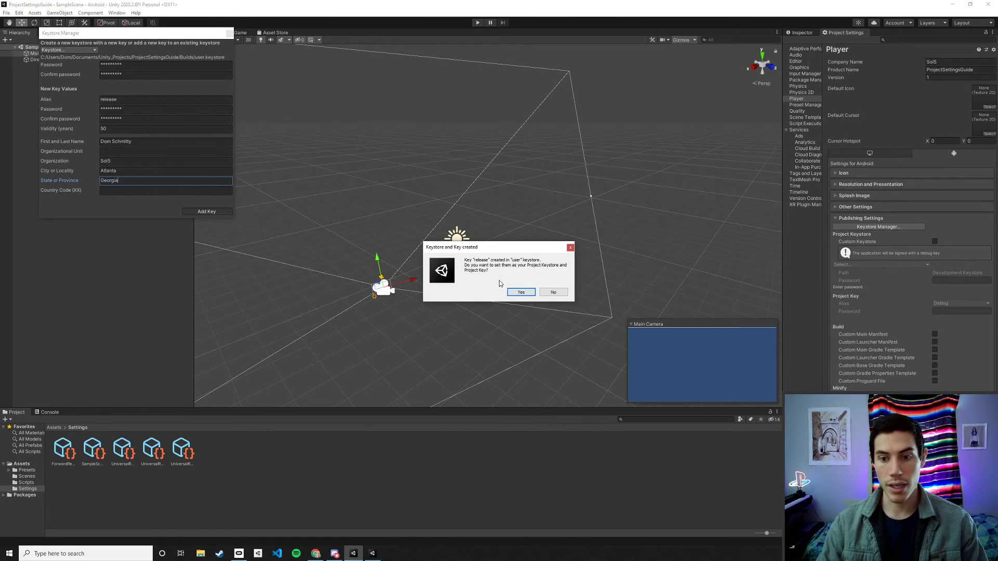
Confirm using the new user.keystore and release key for the project
{"action": "left_click", "coordinate": [523, 293]}
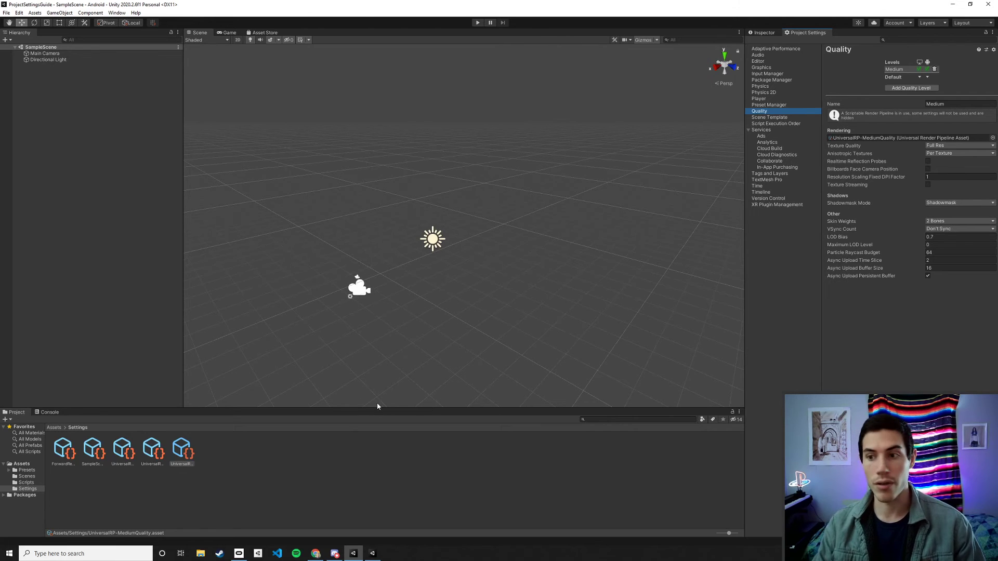
Select the UniversalRP-MediumQuality asset and set Anti Aliasing (MSAA) to 4x in the Inspector
{"action": "left_click", "coordinate": [182, 452]}
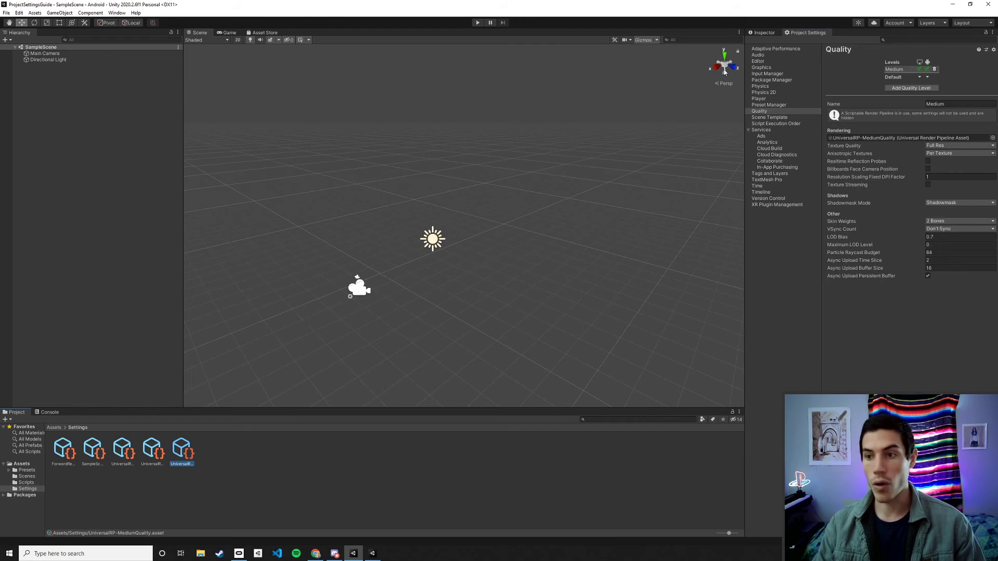
{"action": "left_click", "coordinate": [763, 32]}
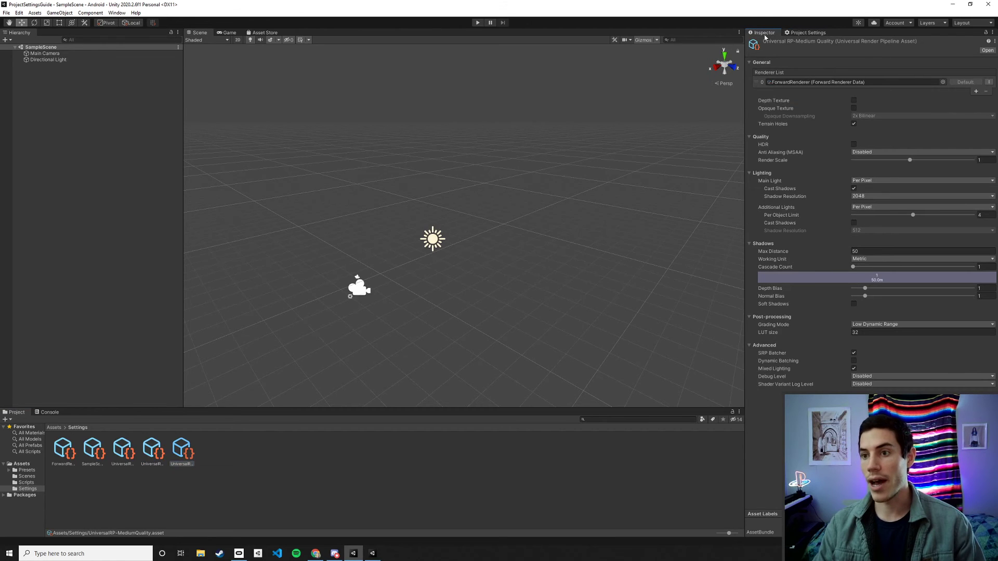
{"action": "left_click", "coordinate": [870, 152]}
{"action": "left_click", "coordinate": [875, 179]}
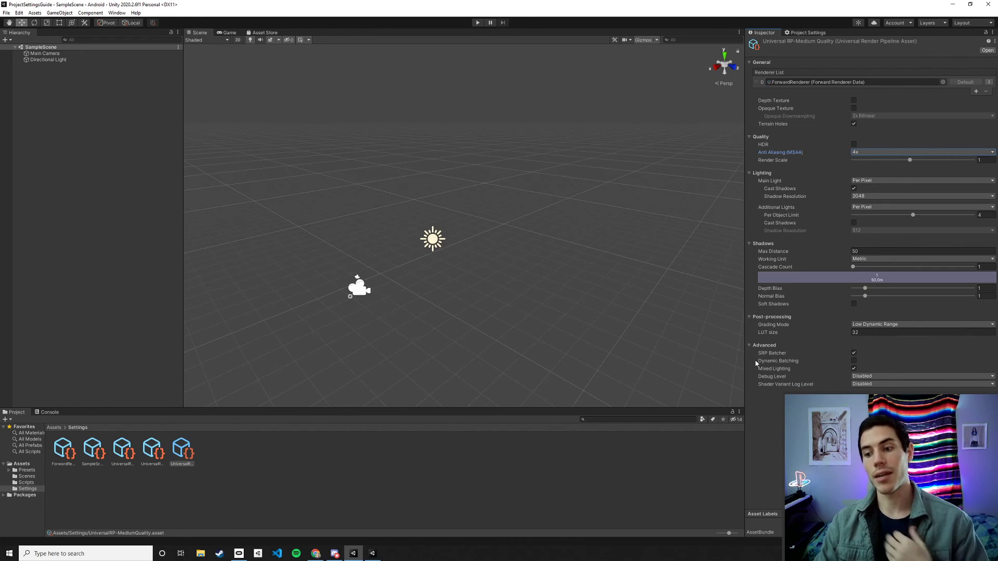
{"action": "mouse_move", "coordinate": [757, 358]}
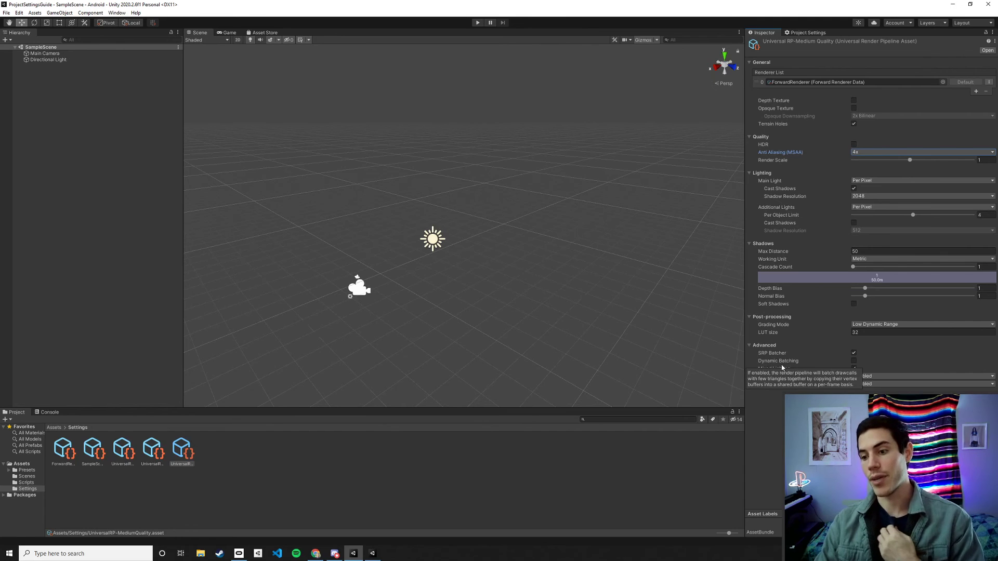